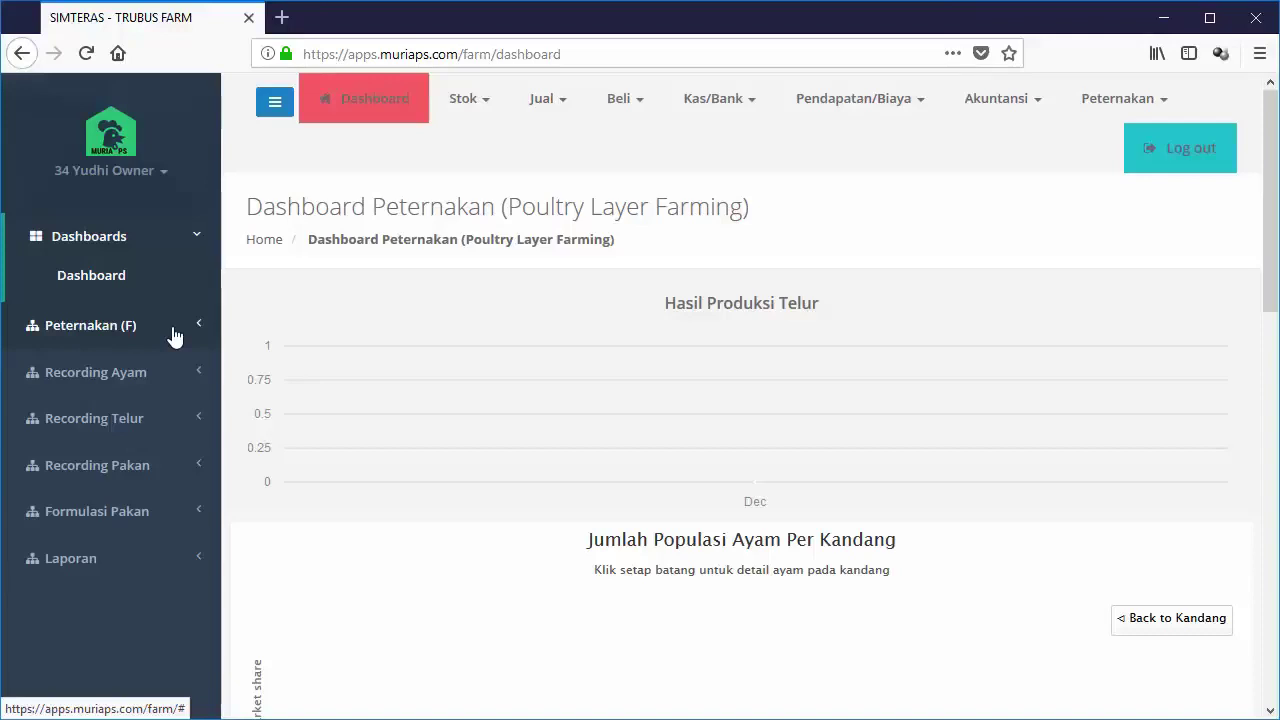
# Step: Look through the submenus for farm master data, chicken, egg and feed recording, feed formulation, reports and dashboards
pyautogui.click(174, 334)
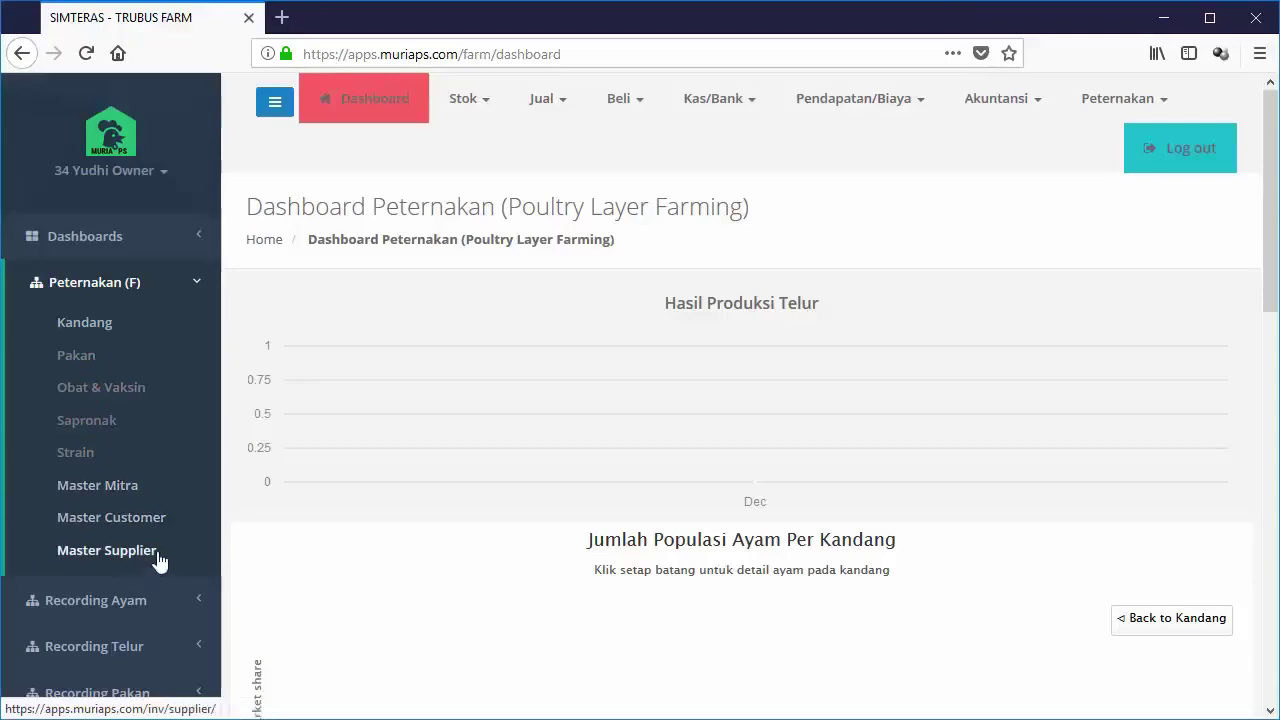
pyautogui.scroll(-2, 157, 556)
pyautogui.click(100, 376)
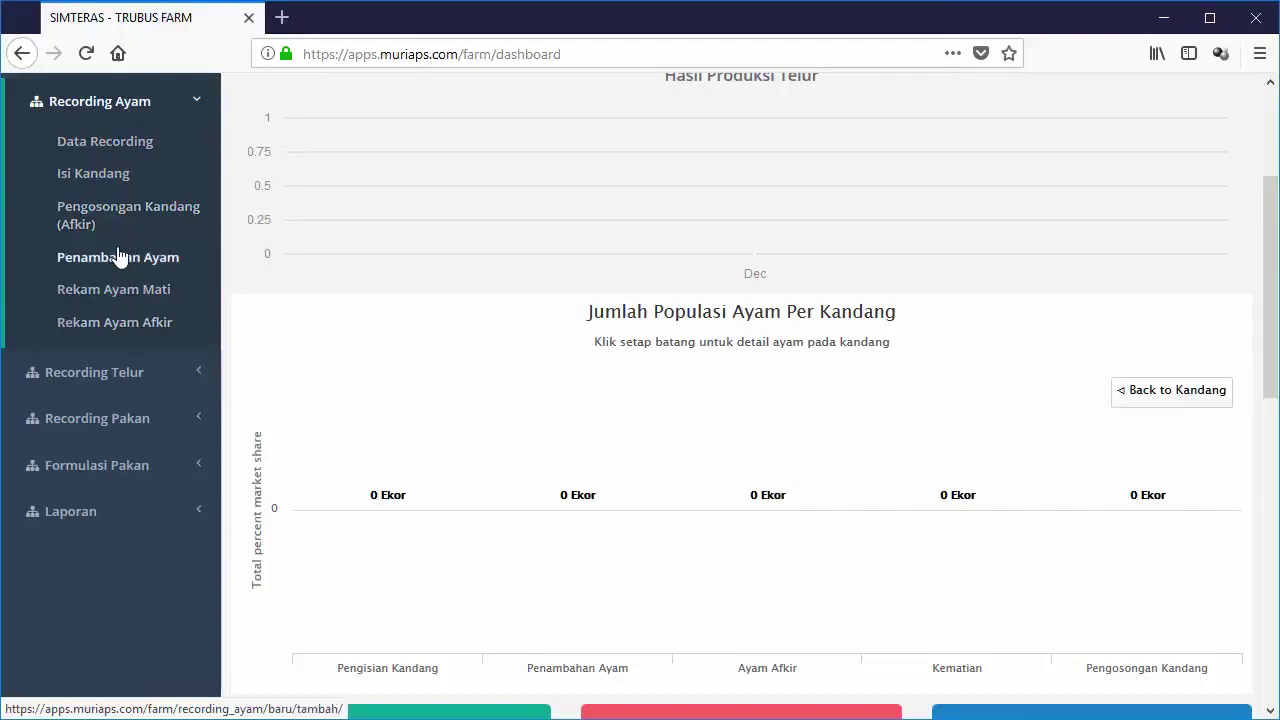
pyautogui.click(94, 372)
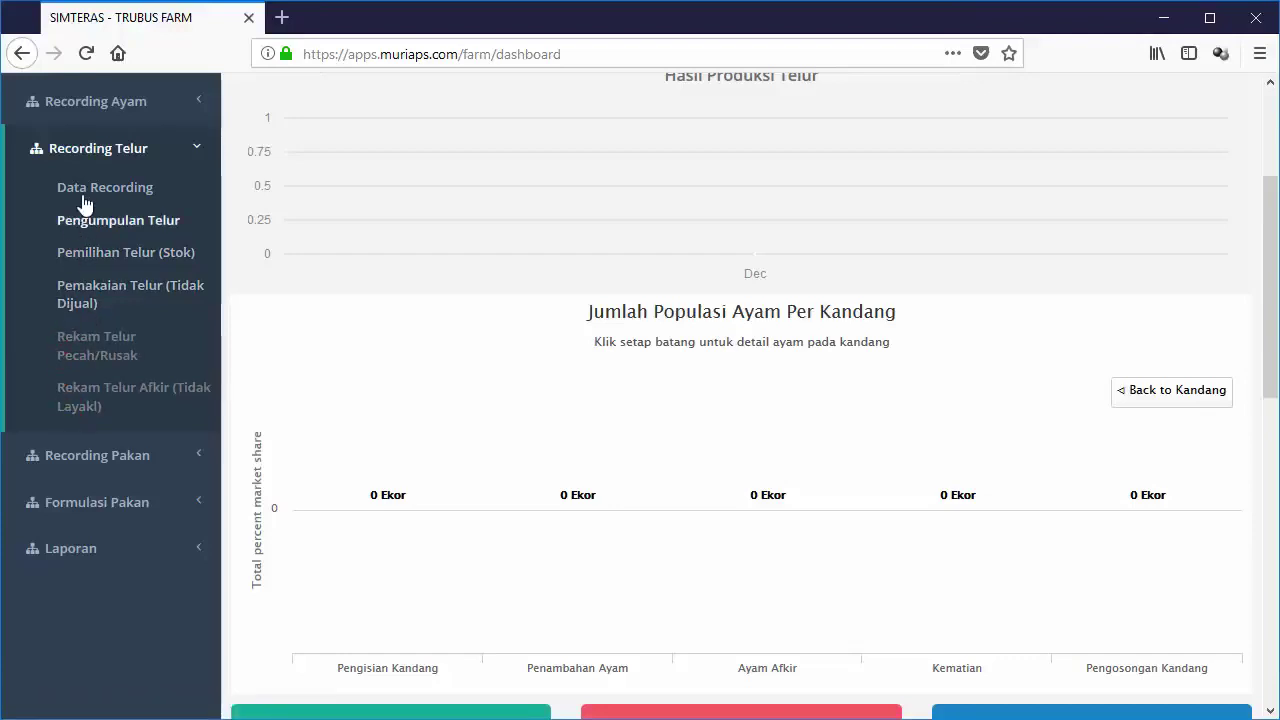
pyautogui.click(92, 460)
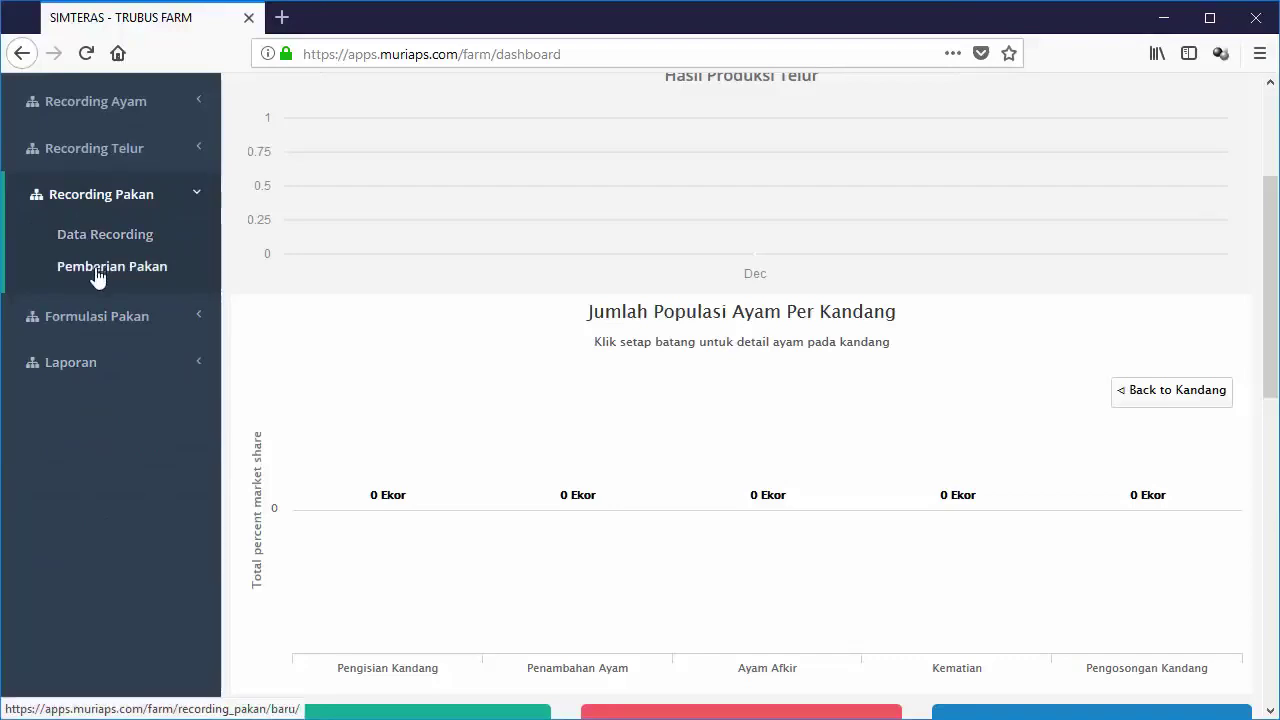
pyautogui.click(106, 336)
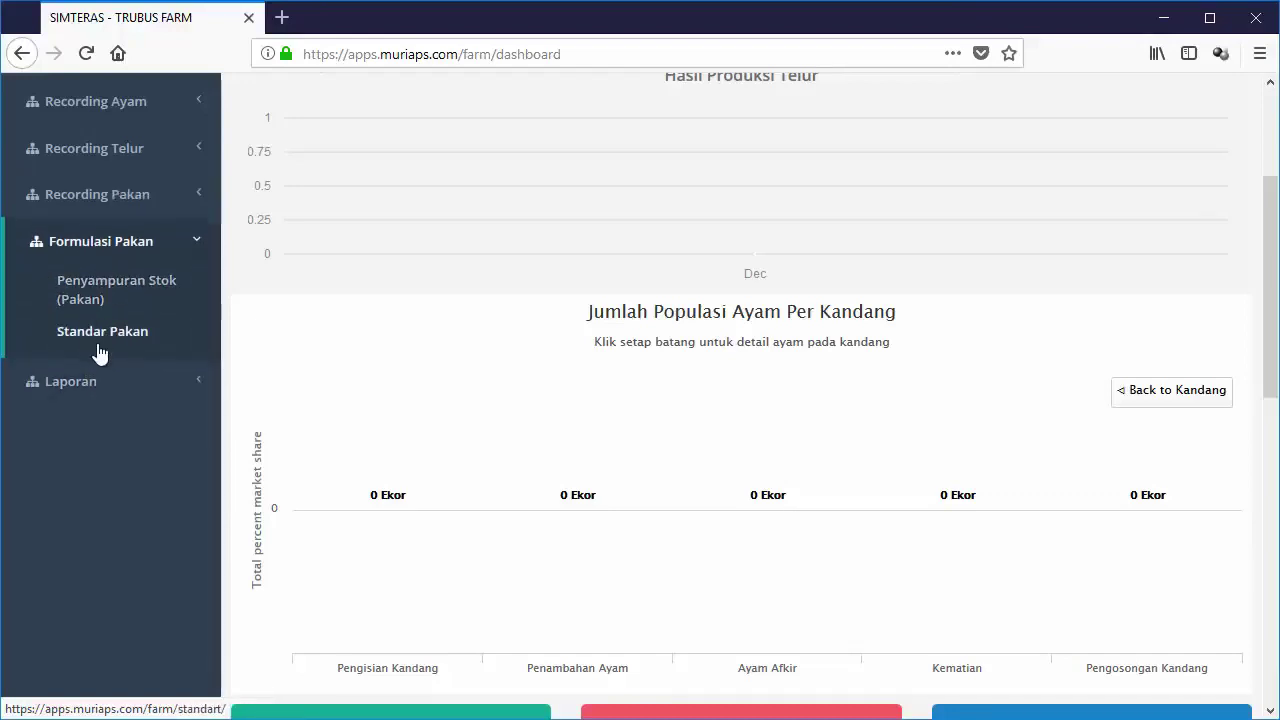
pyautogui.click(98, 381)
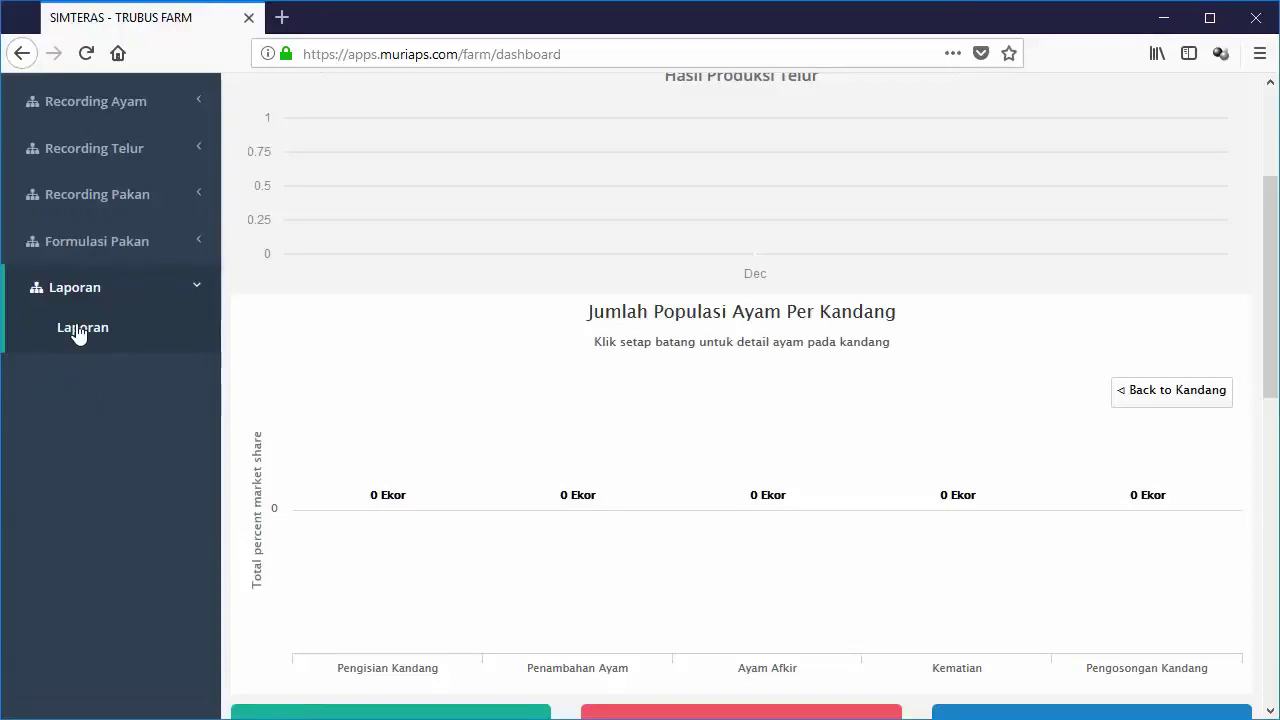
pyautogui.scroll(5, 116, 386)
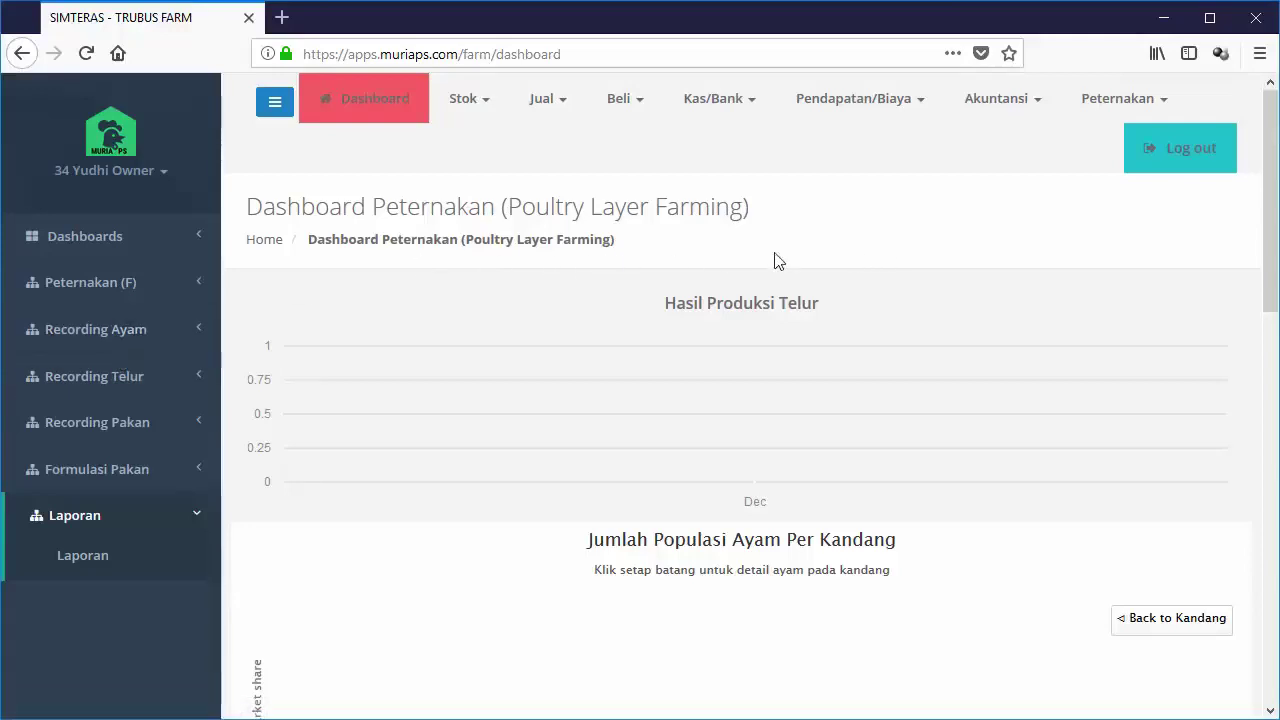
pyautogui.click(139, 250)
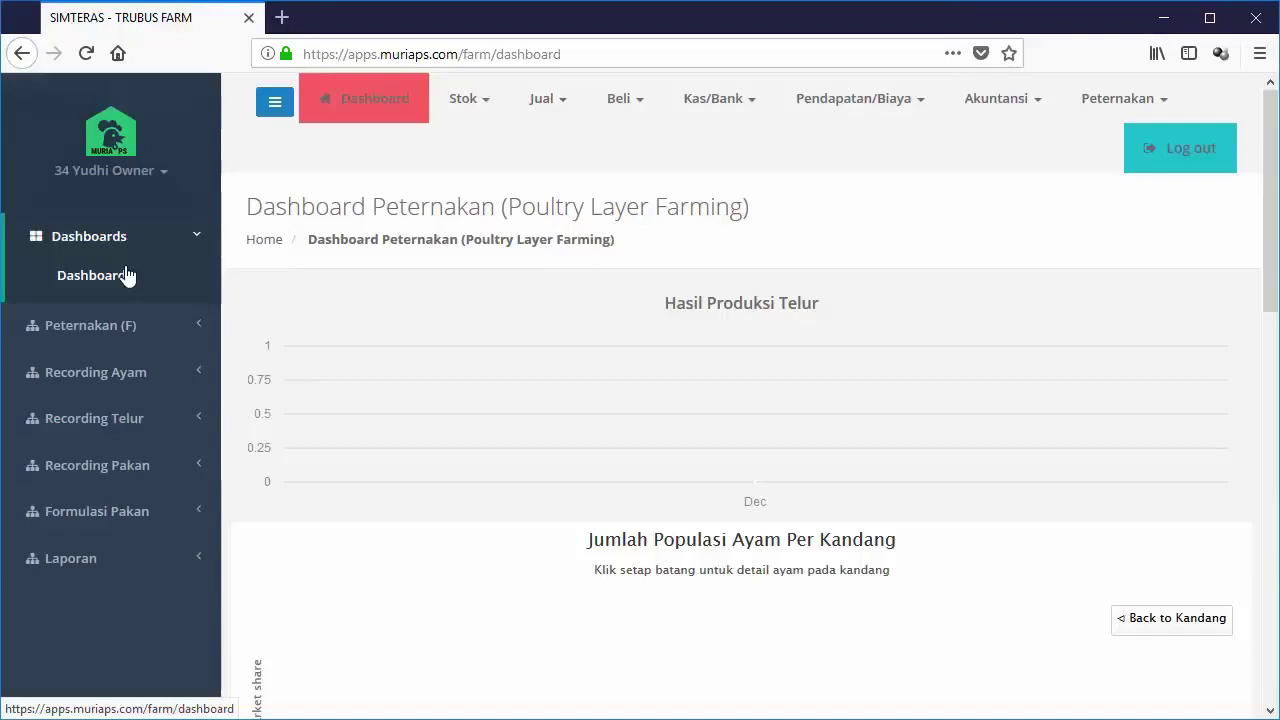
# Step: Open the Data Recording page of Recording Ayam
pyautogui.click(126, 324)
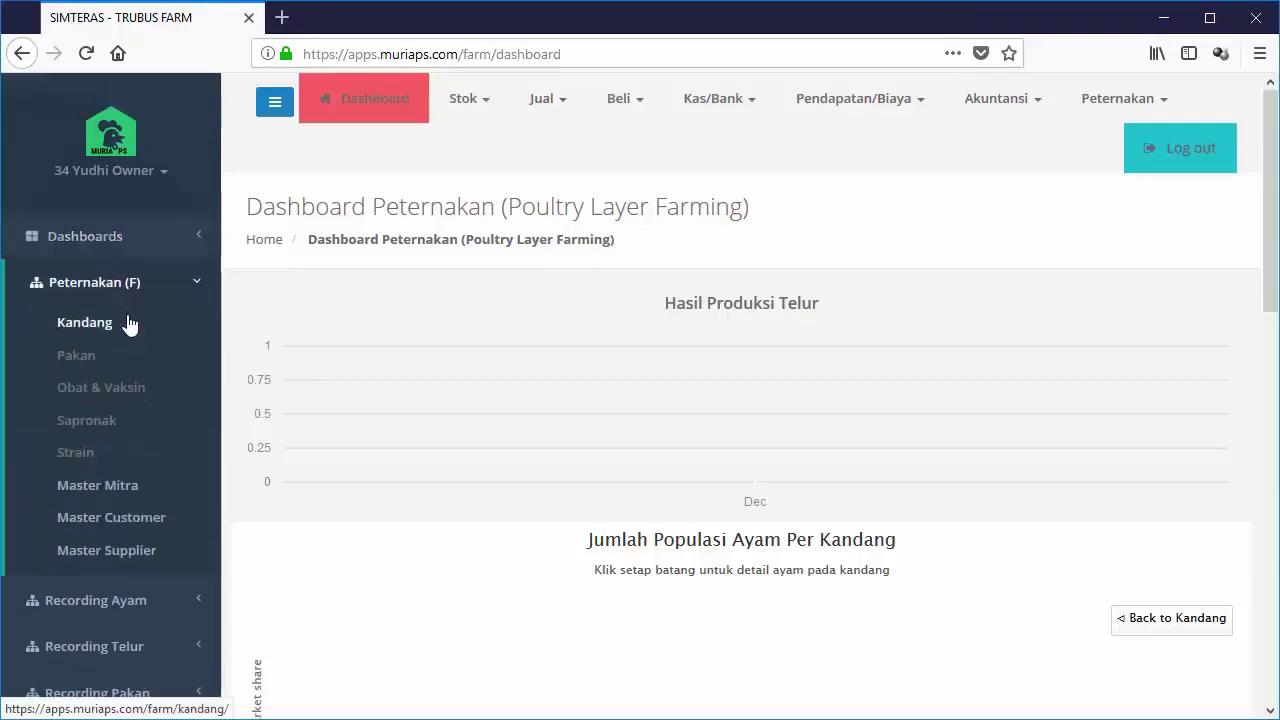
pyautogui.scroll(-3, 130, 326)
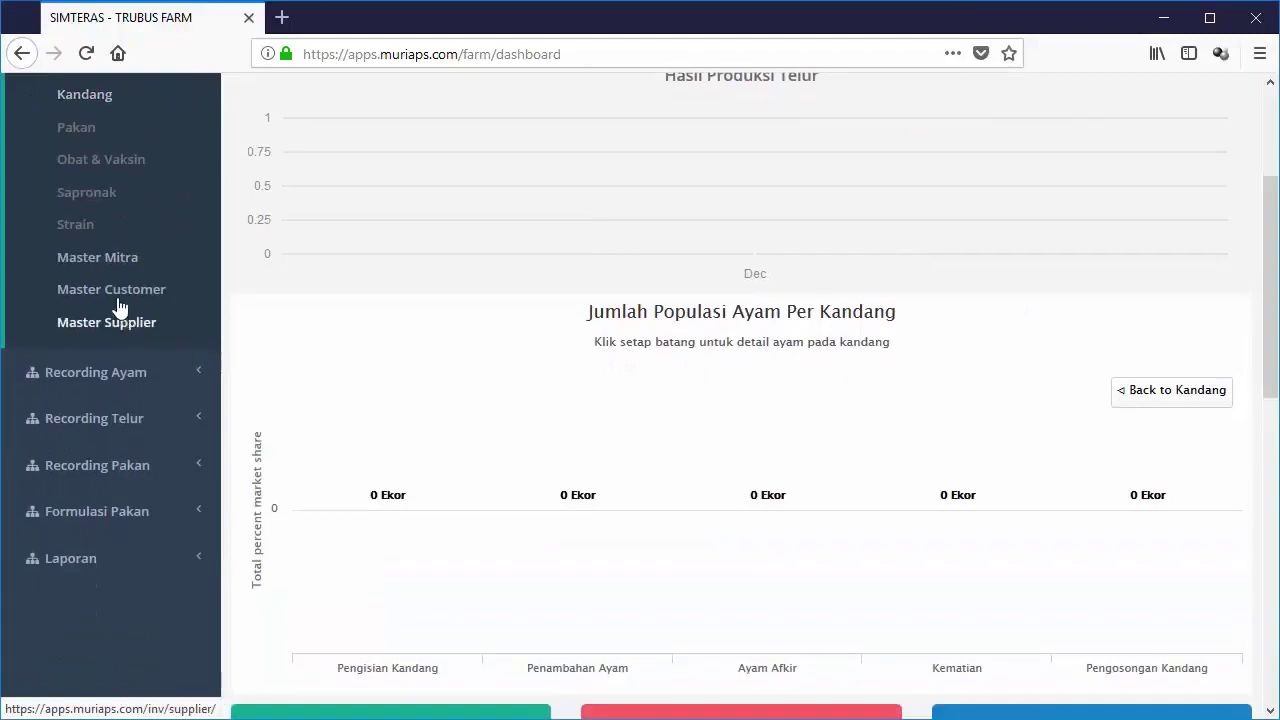
pyautogui.click(128, 371)
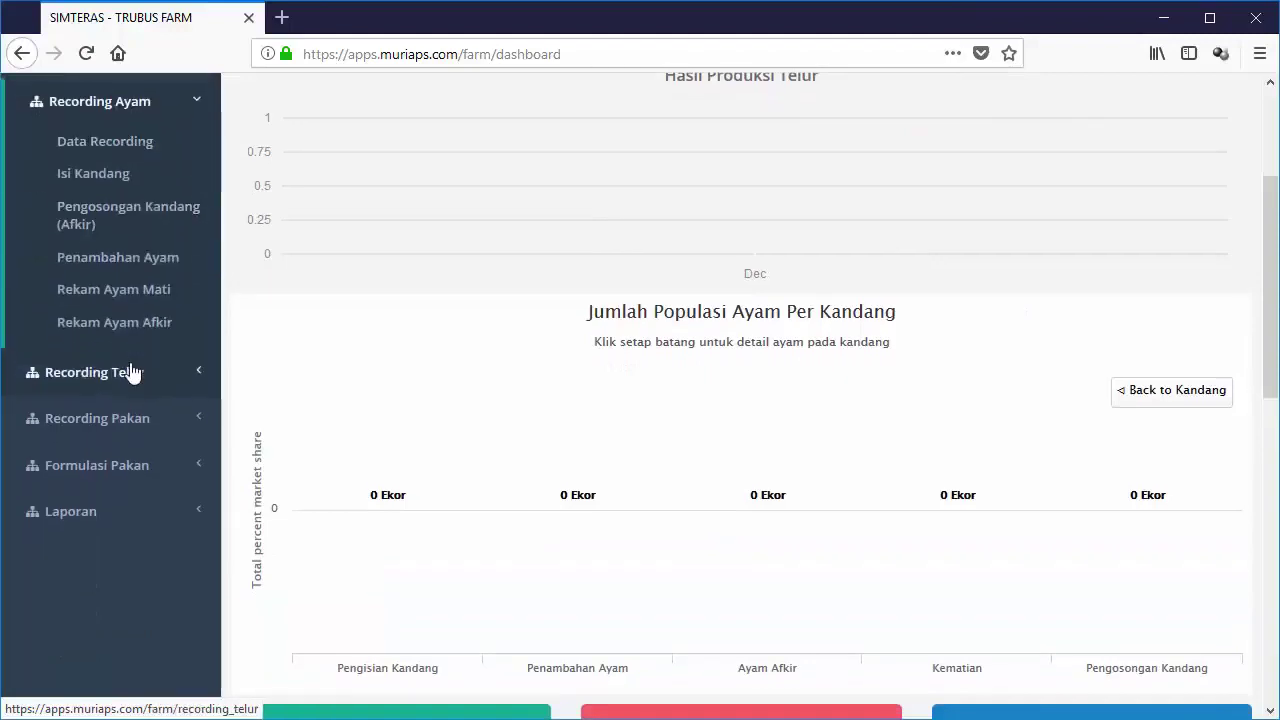
pyautogui.click(147, 150)
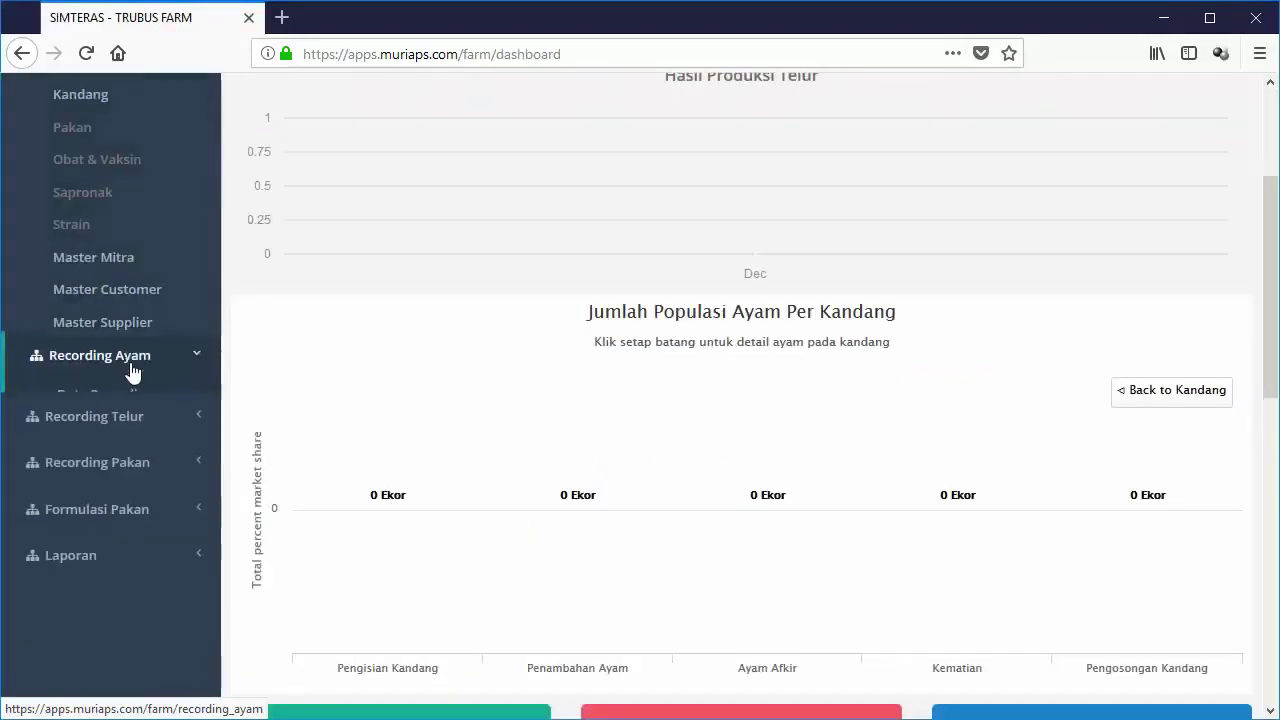
pyautogui.scroll(-3, 132, 371)
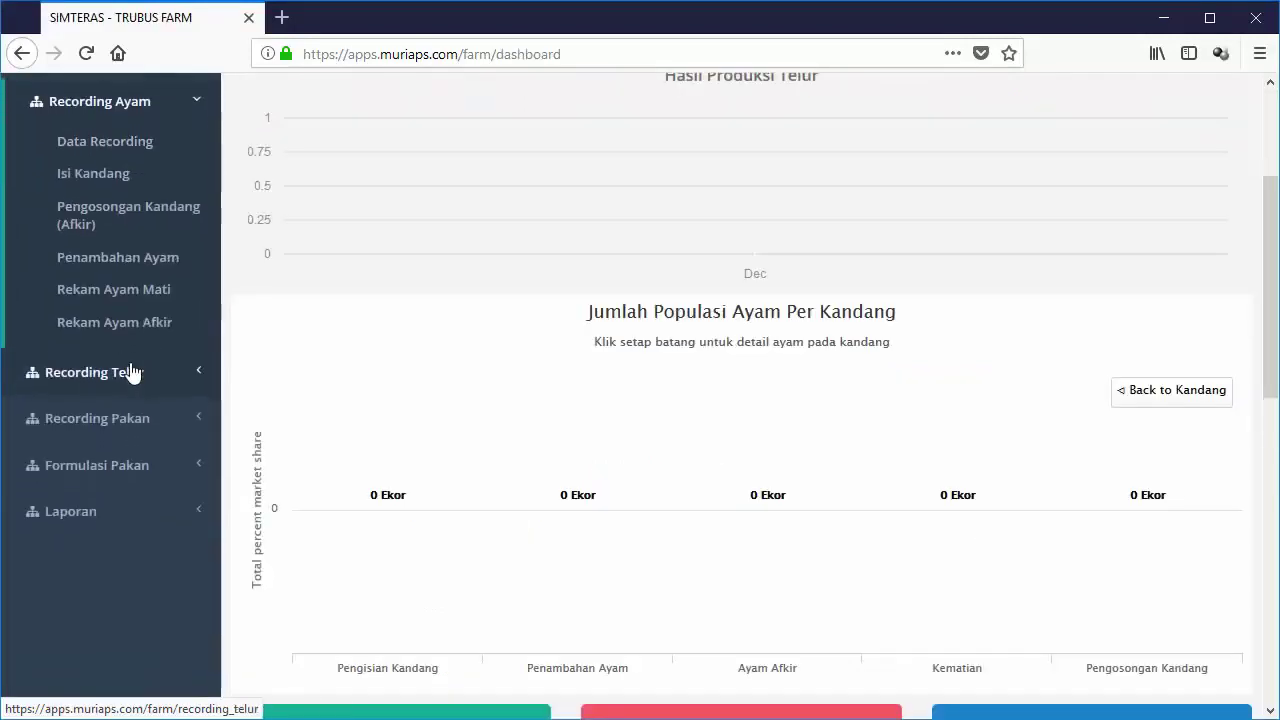
pyautogui.click(148, 152)
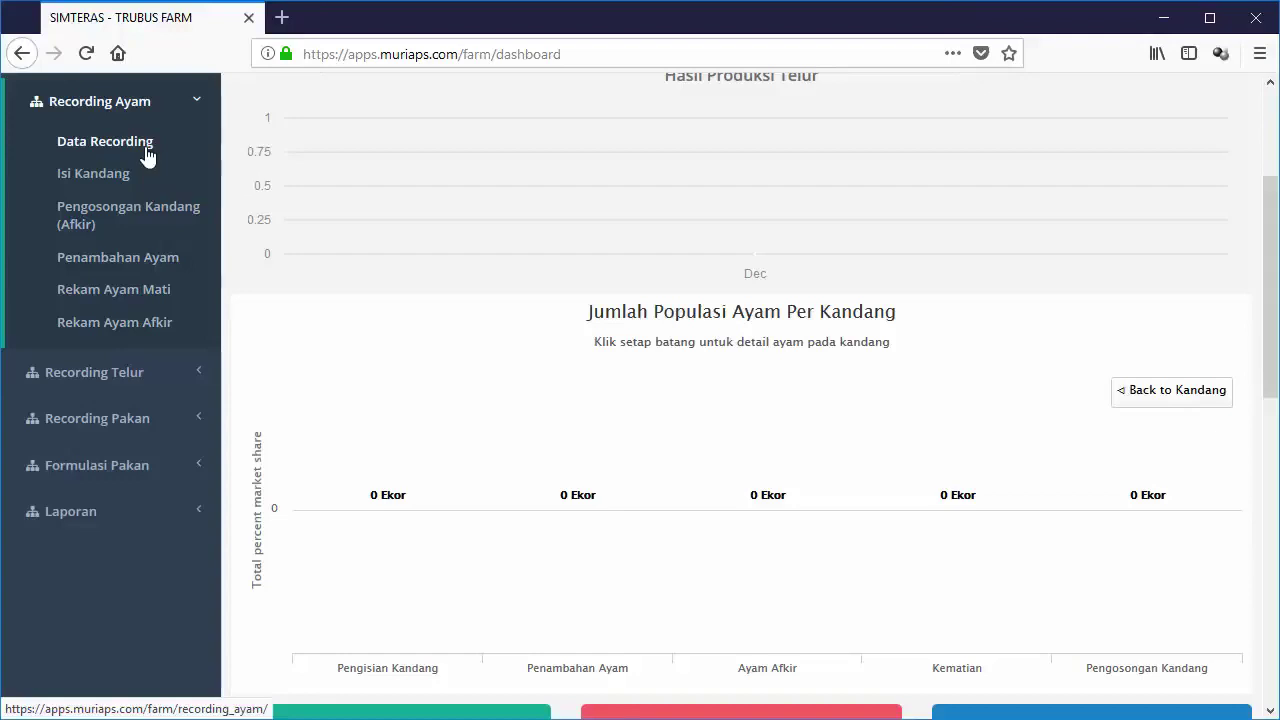
# Step: View the details of the first Isi Kandang record in the chicken recording table and close them
pyautogui.scroll(-5, 482, 455)
pyautogui.scroll(4, 474, 444)
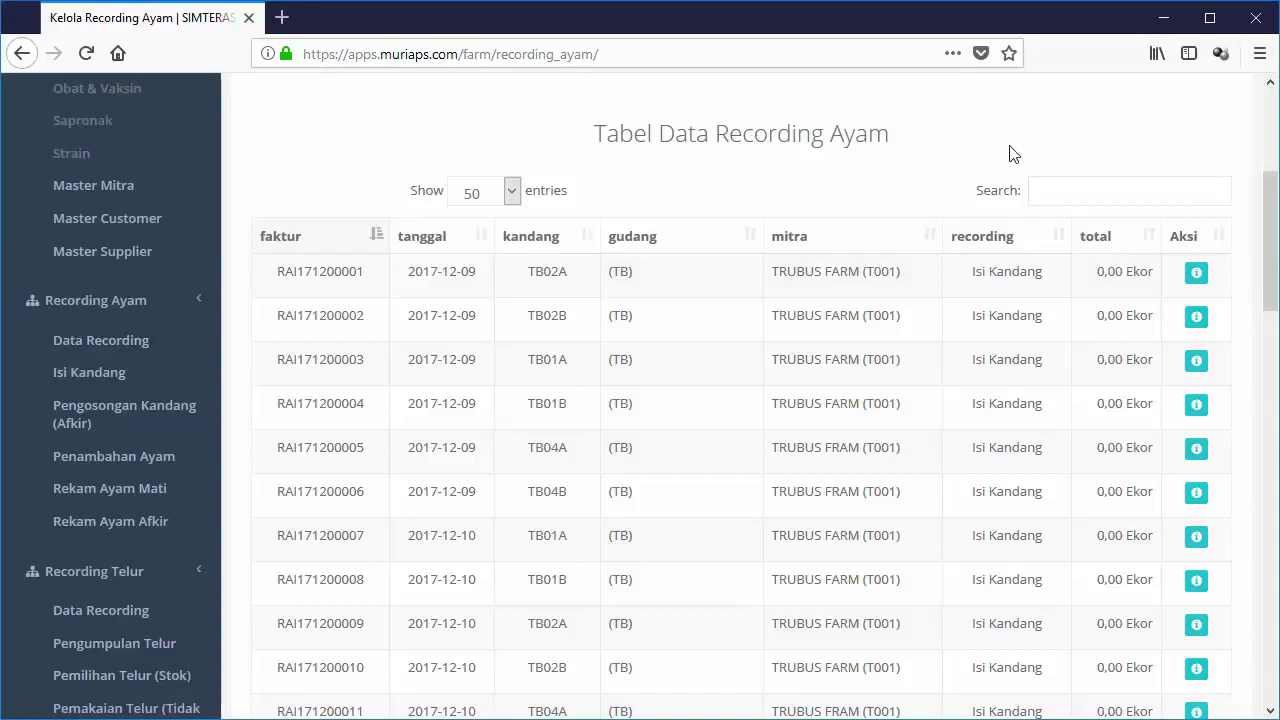
pyautogui.click(1197, 273)
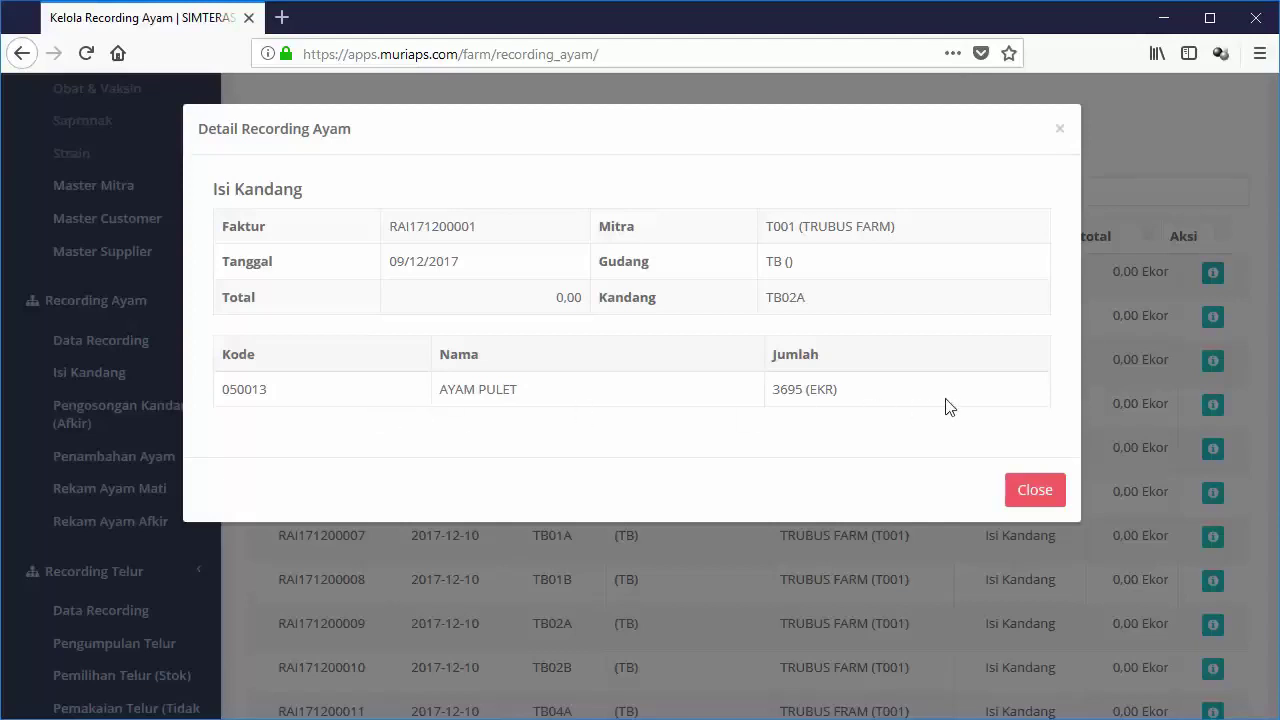
pyautogui.click(1029, 500)
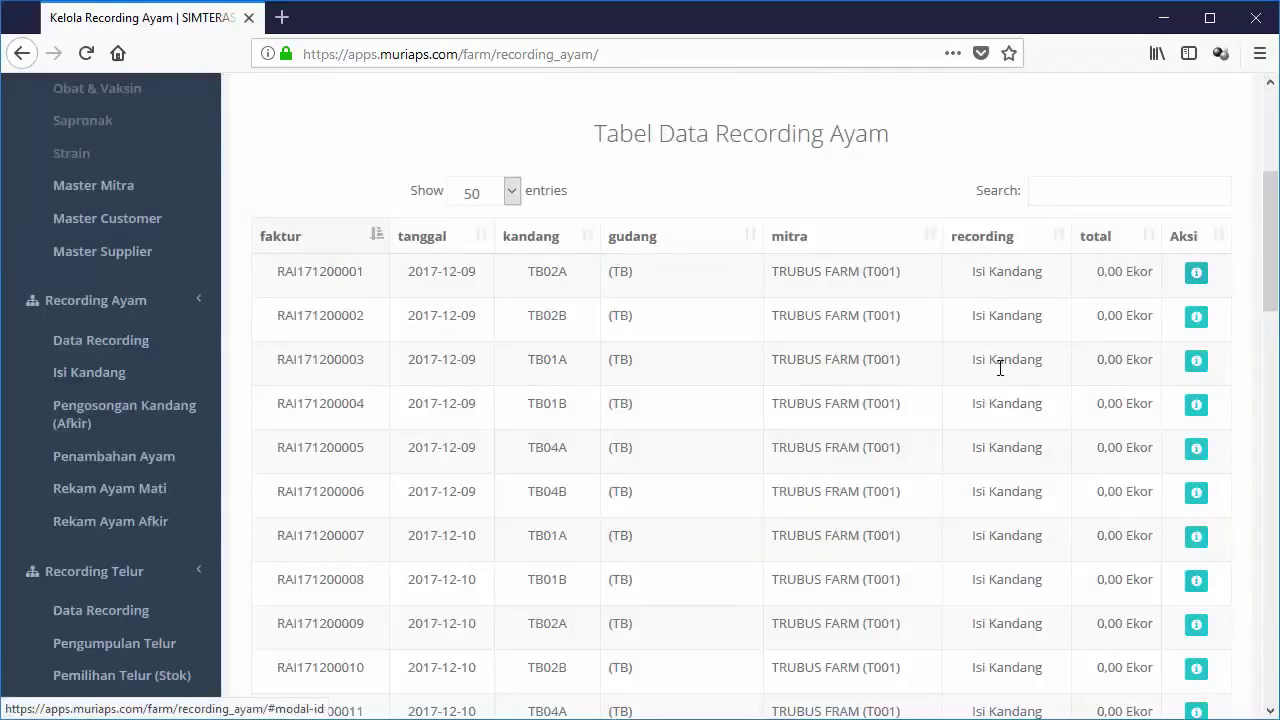
# Step: Start a new Isi Kandang recording for partner T001 (Trubus farm) and coop TB01A (TRUBUS 01A)
pyautogui.scroll(5, 1010, 380)
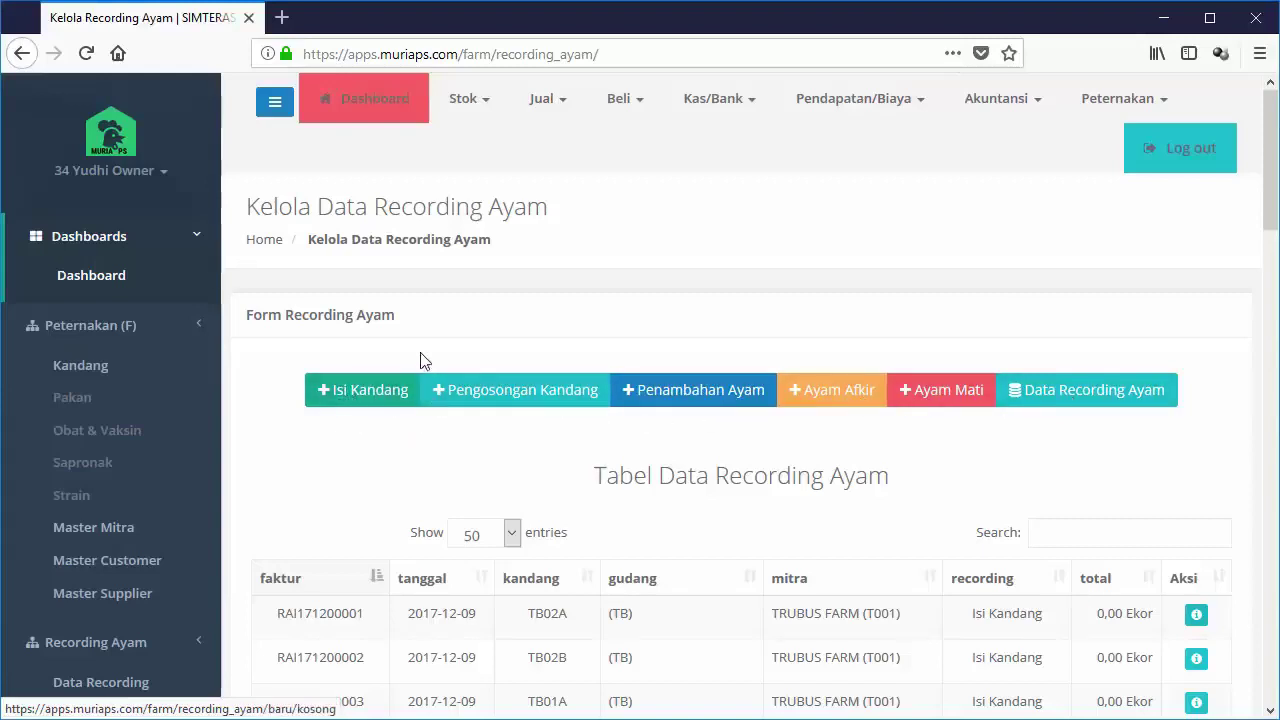
pyautogui.click(390, 390)
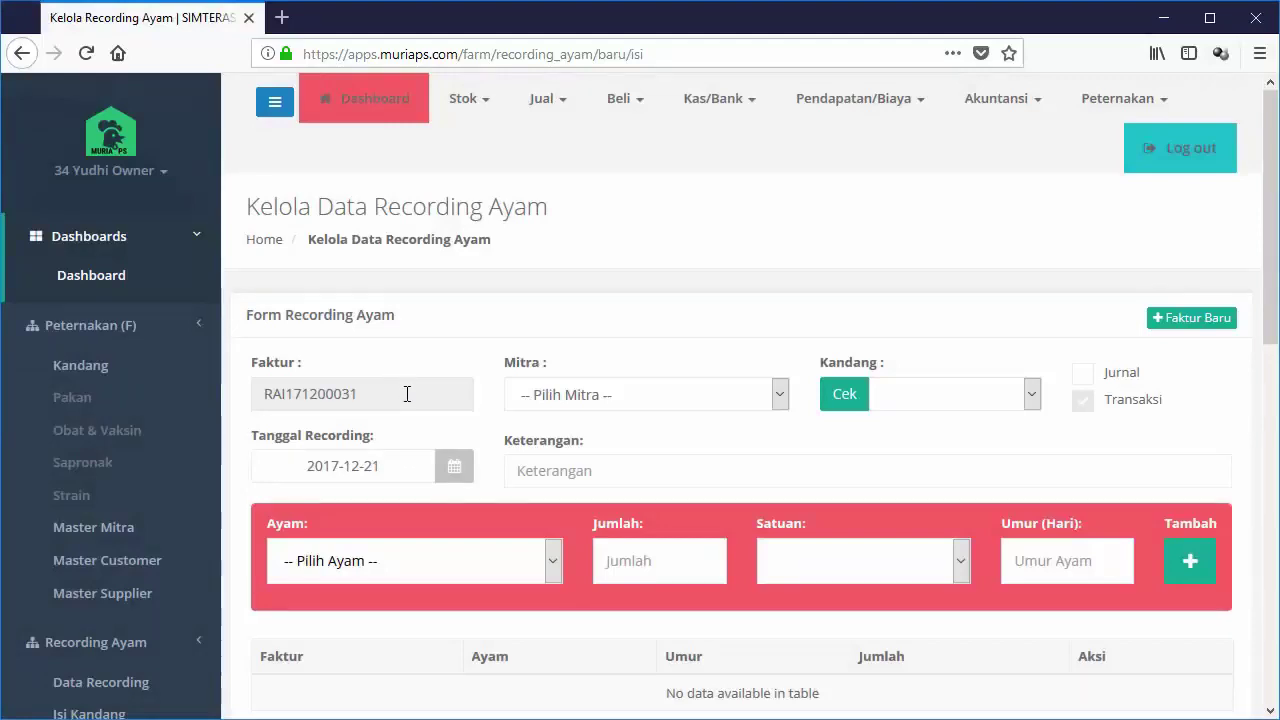
pyautogui.click(595, 395)
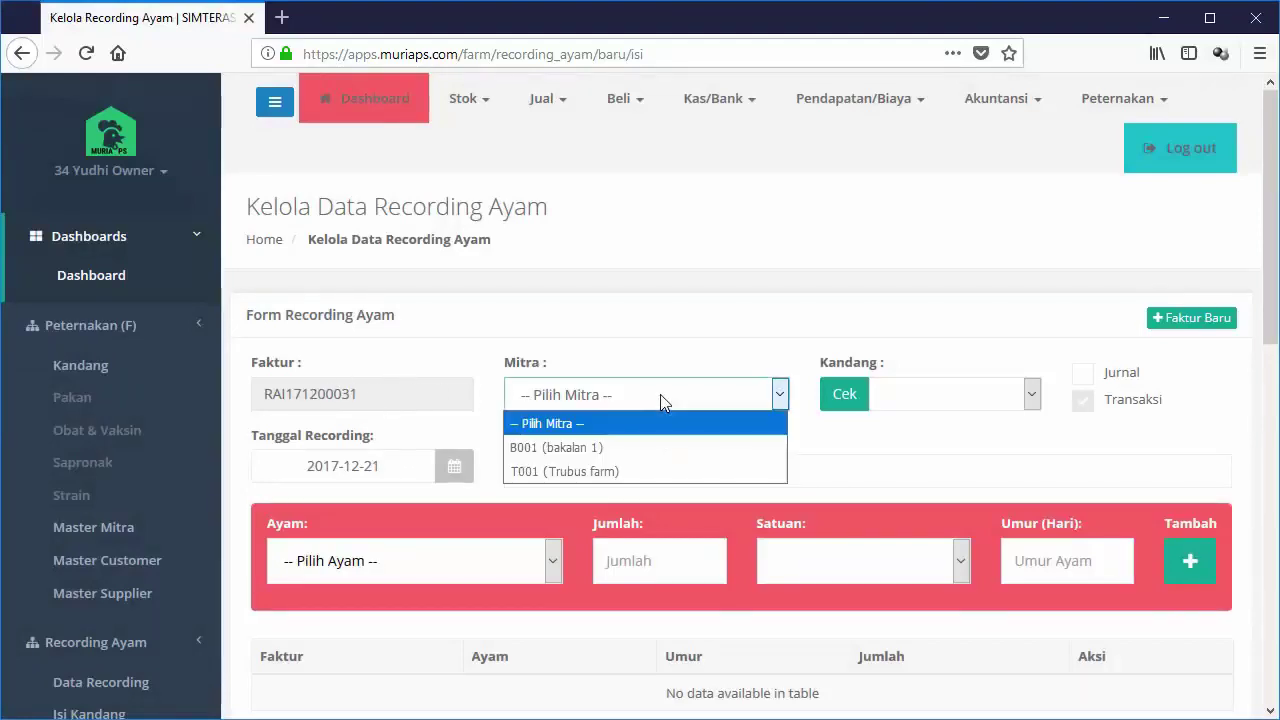
pyautogui.click(628, 467)
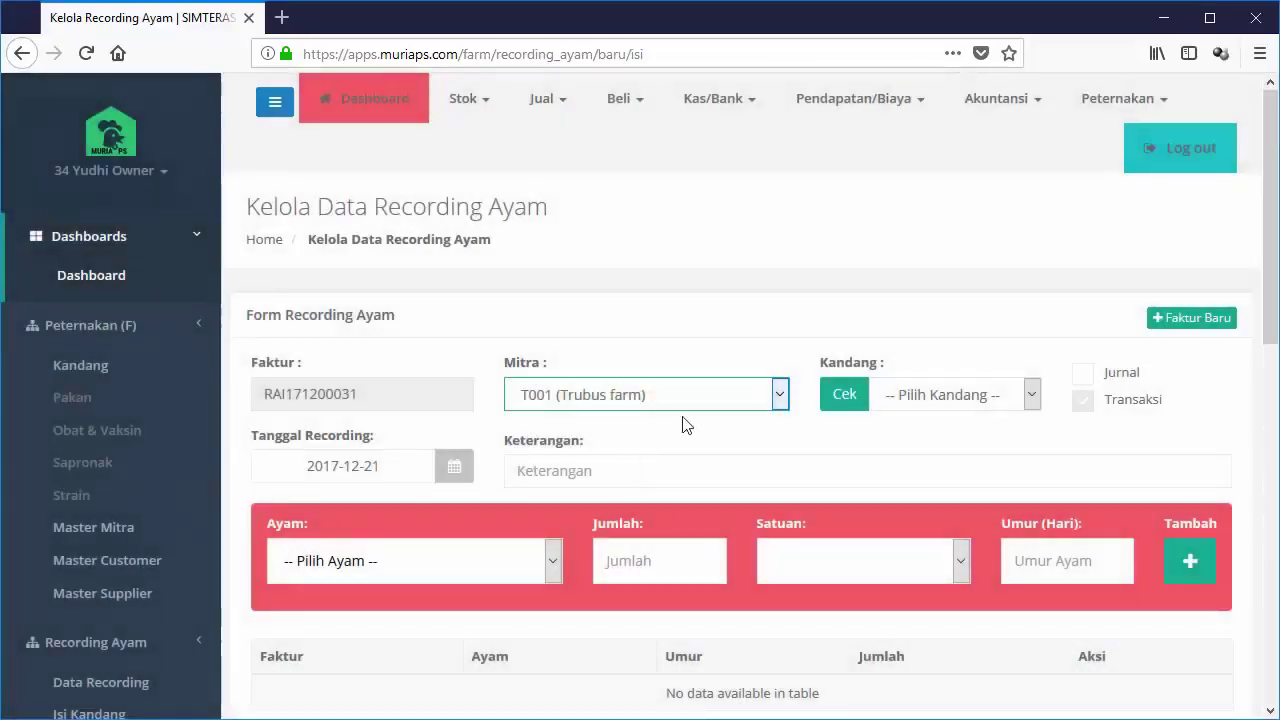
pyautogui.click(906, 395)
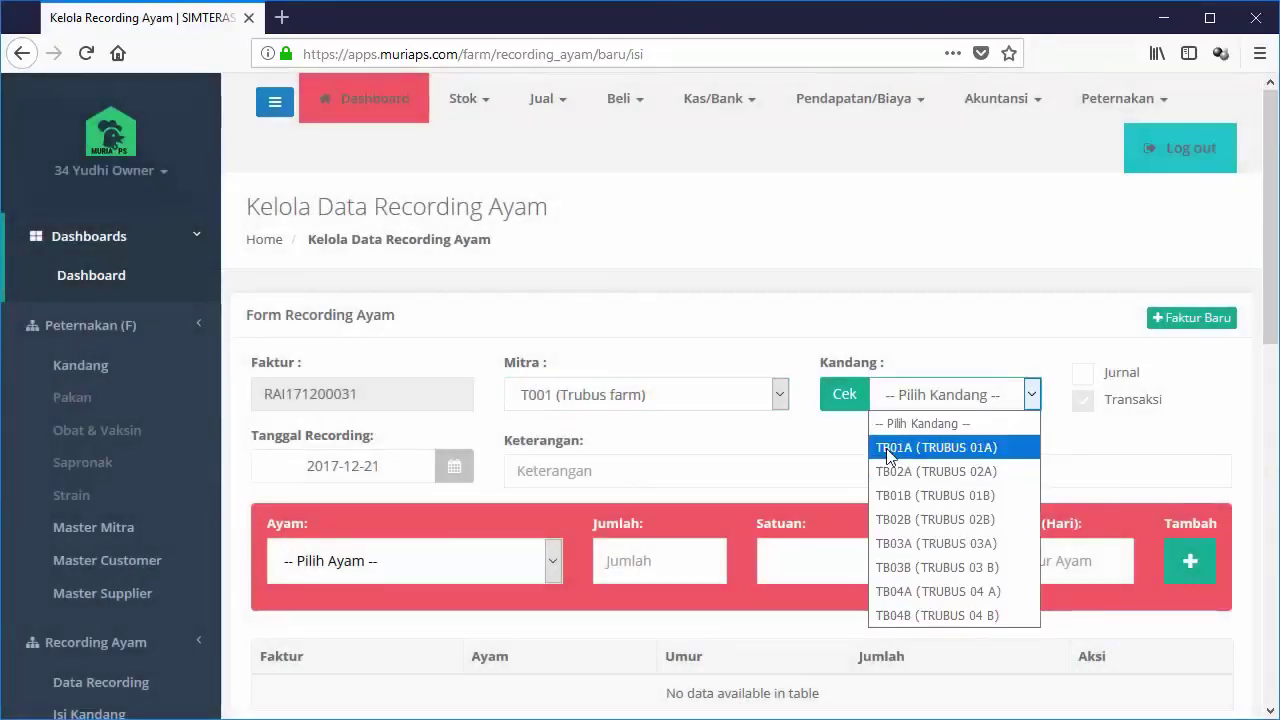
pyautogui.click(890, 452)
# Step: Add an entry for 050013 (AYAM PULET) with quantity 200, unit EKR (Satuan1) and age 375 days to the recording
pyautogui.scroll(-3, 640, 430)
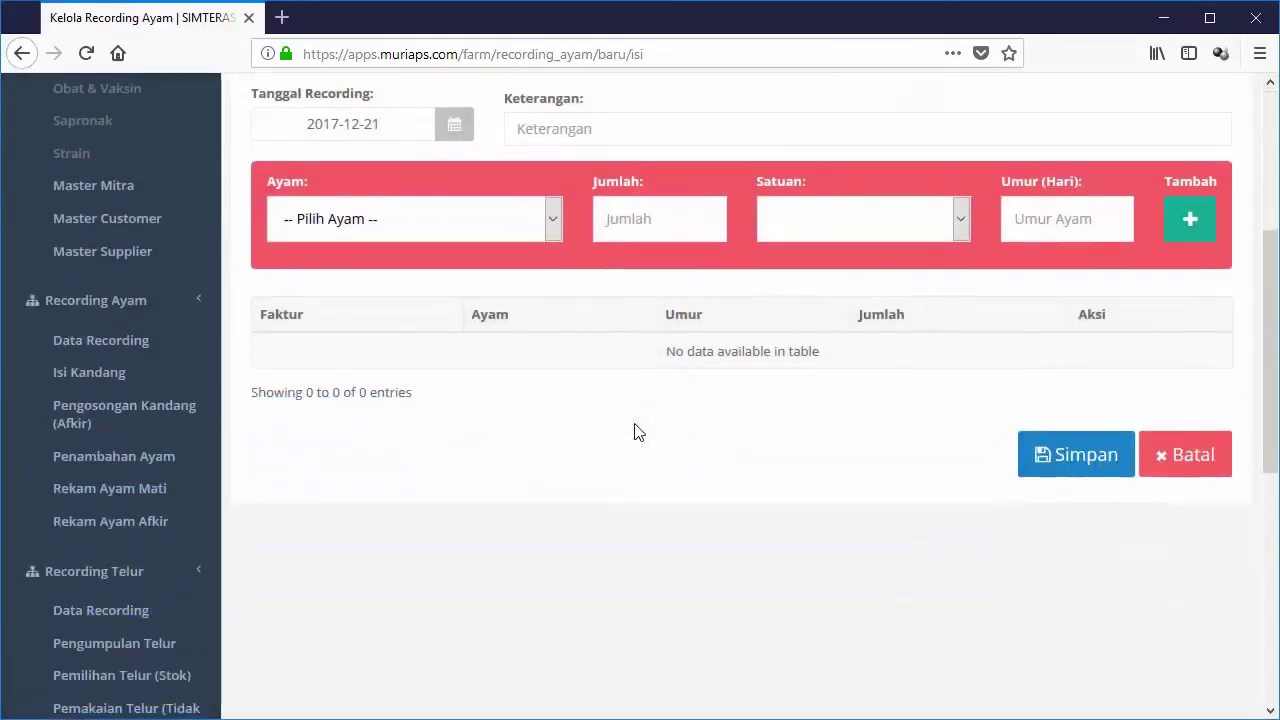
pyautogui.scroll(1, 744, 330)
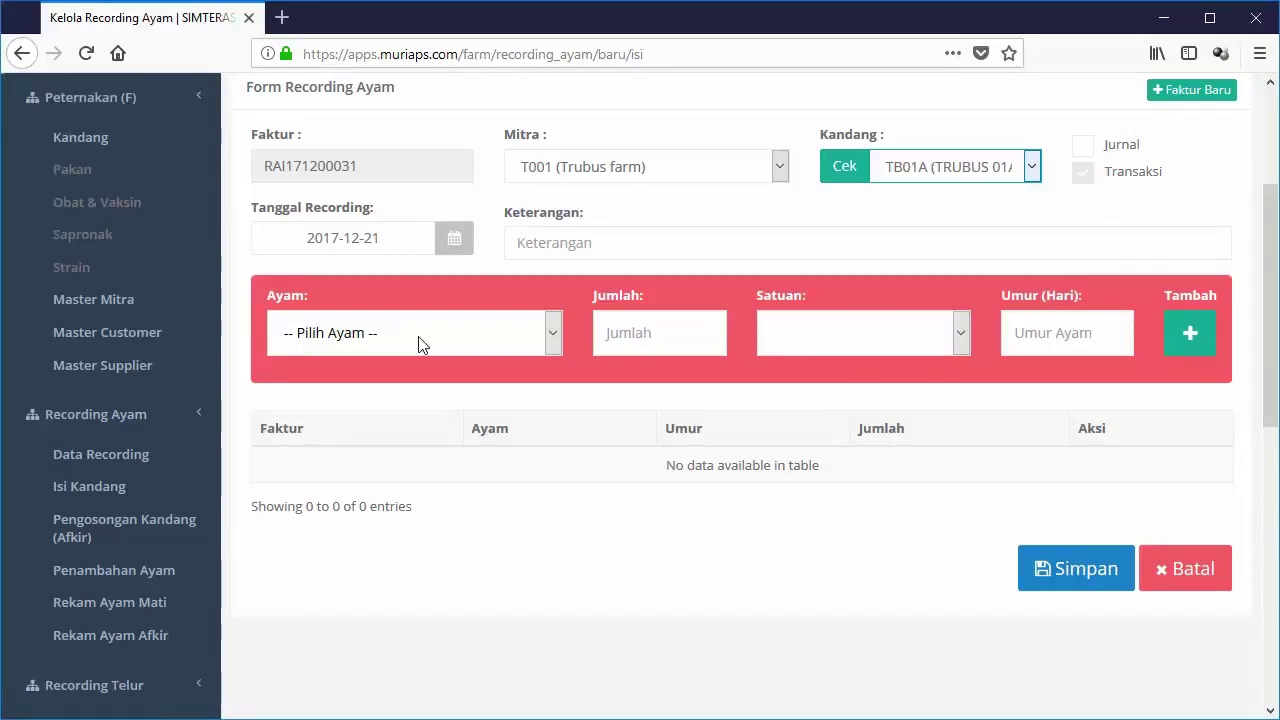
pyautogui.click(381, 344)
pyautogui.click(366, 385)
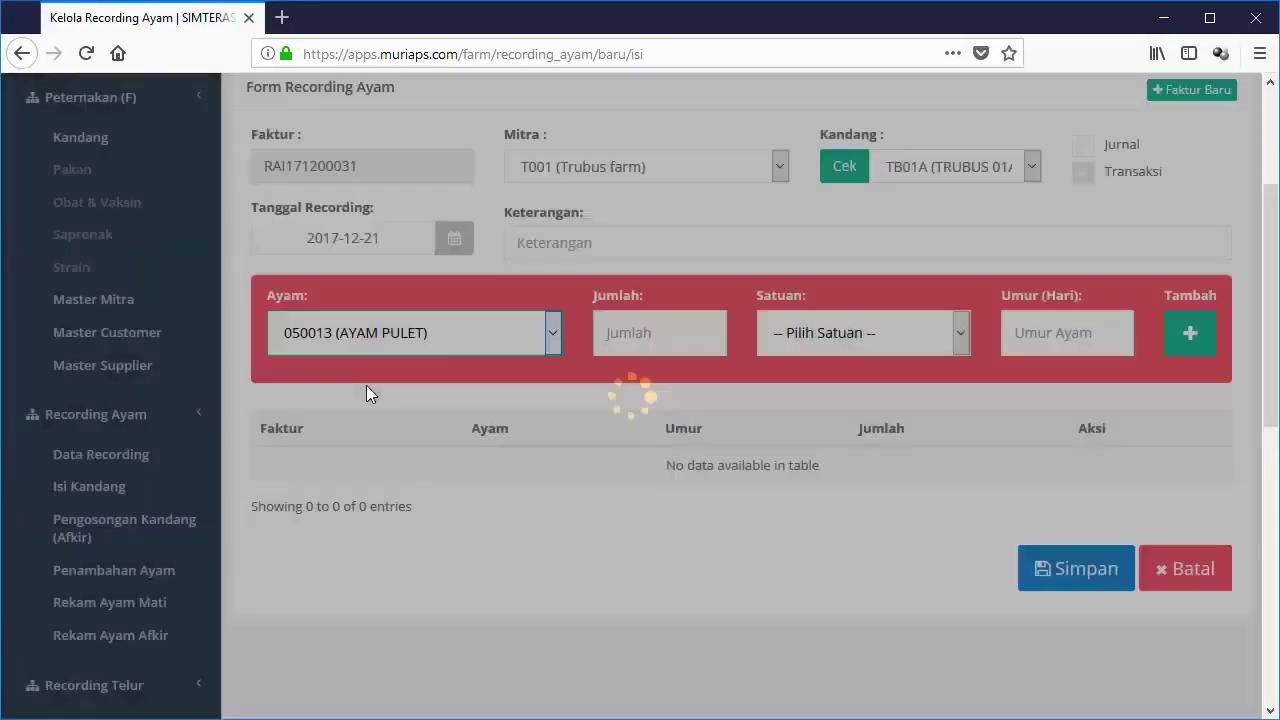
pyautogui.click(672, 336)
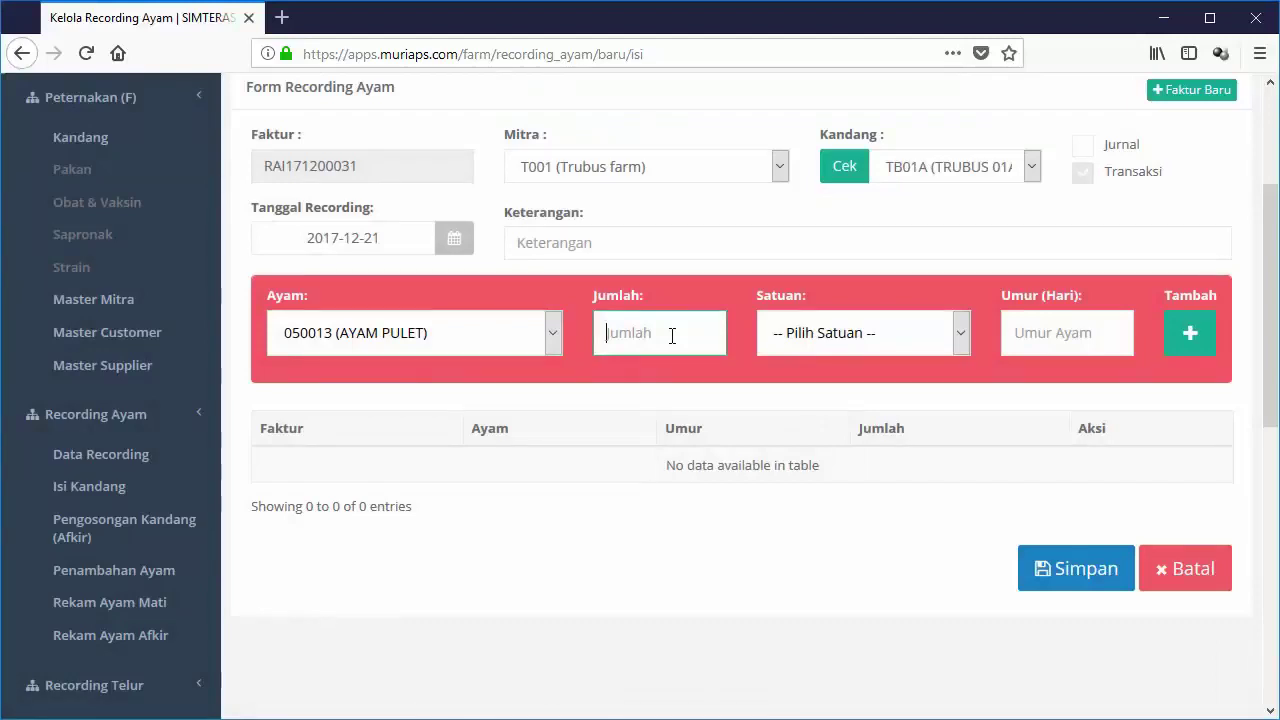
pyautogui.write('200')
pyautogui.click(826, 337)
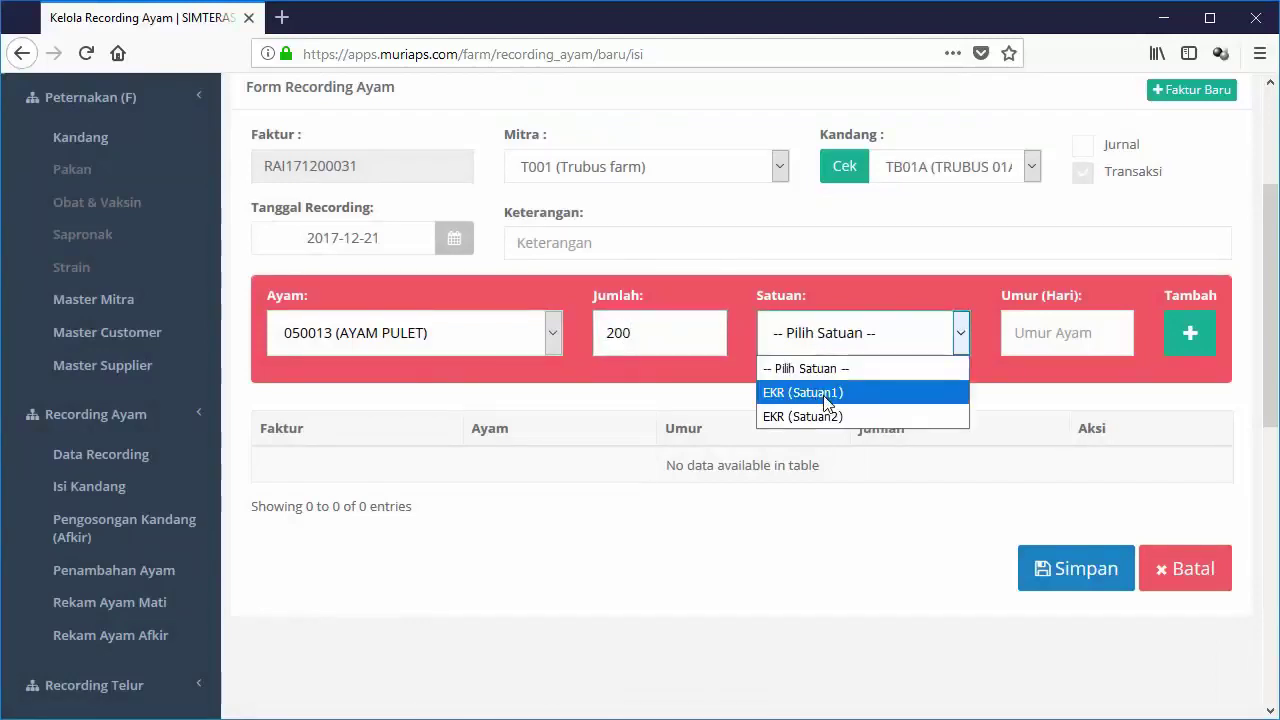
pyautogui.click(826, 393)
pyautogui.click(1020, 338)
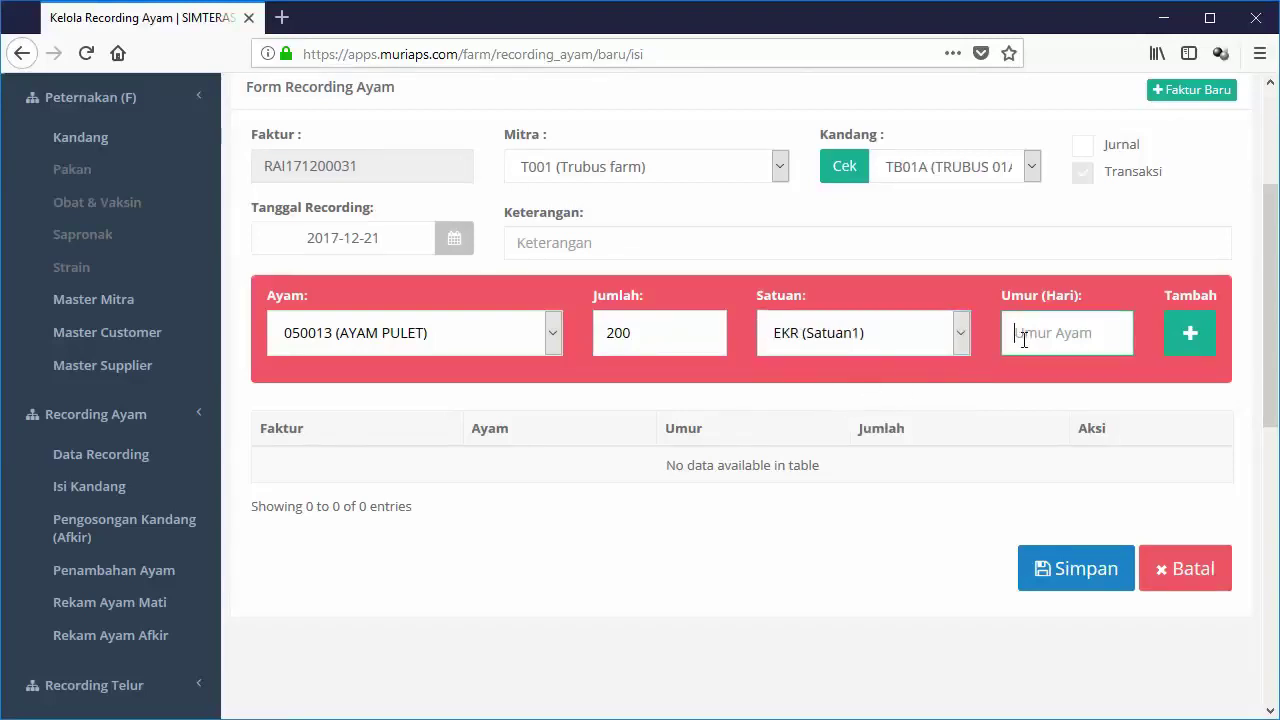
pyautogui.write('375')
pyautogui.click(1178, 340)
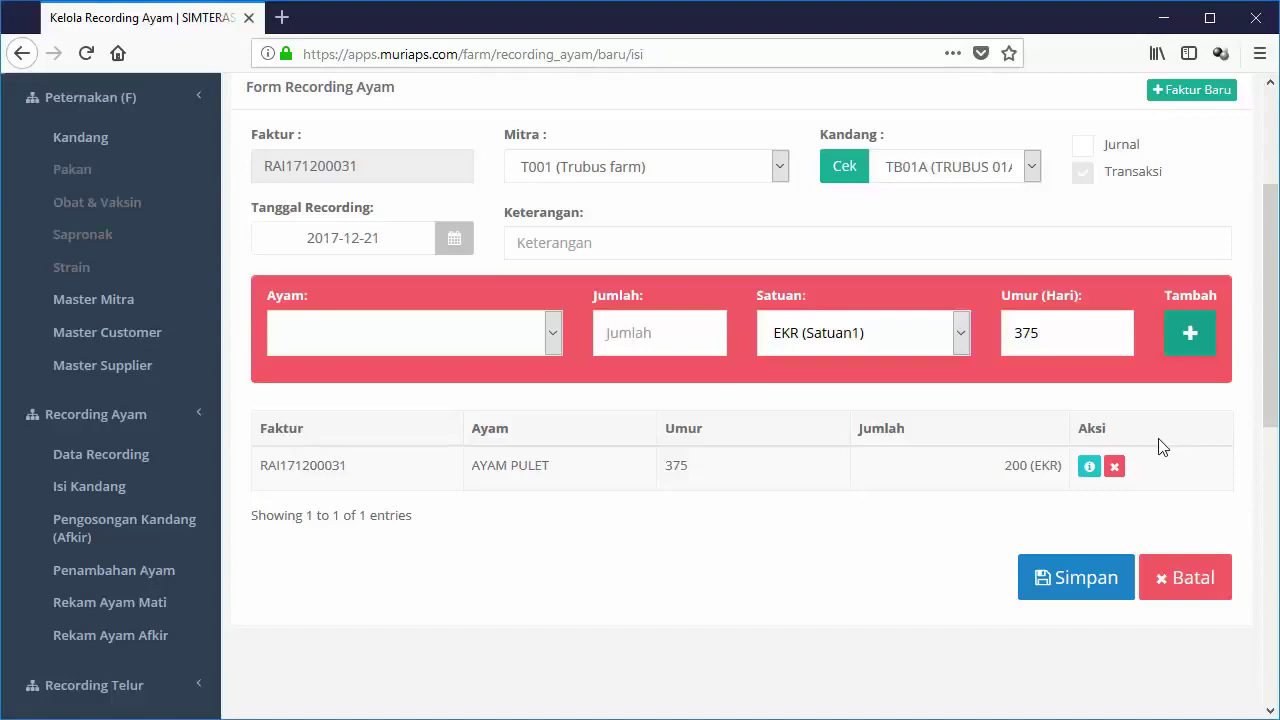
# Step: Save the Isi Kandang recording and dismiss the resulting dialog
pyautogui.scroll(-2, 1165, 450)
pyautogui.click(1097, 466)
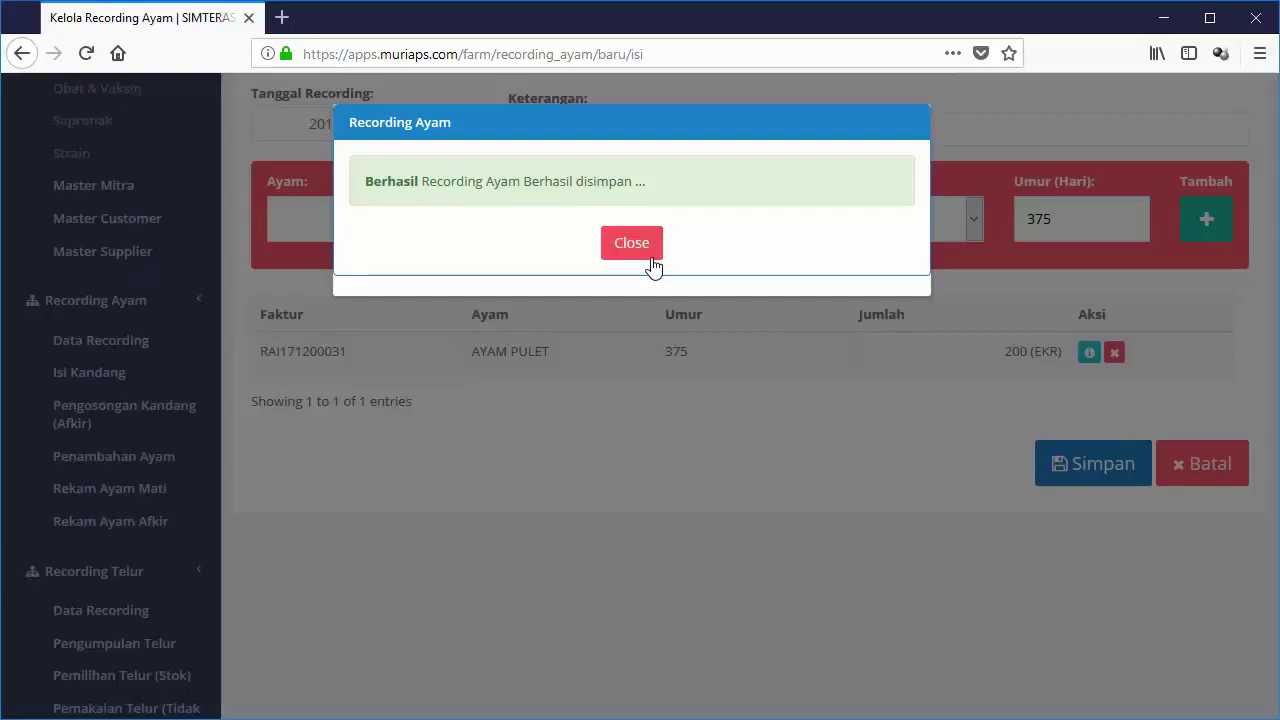
pyautogui.click(652, 264)
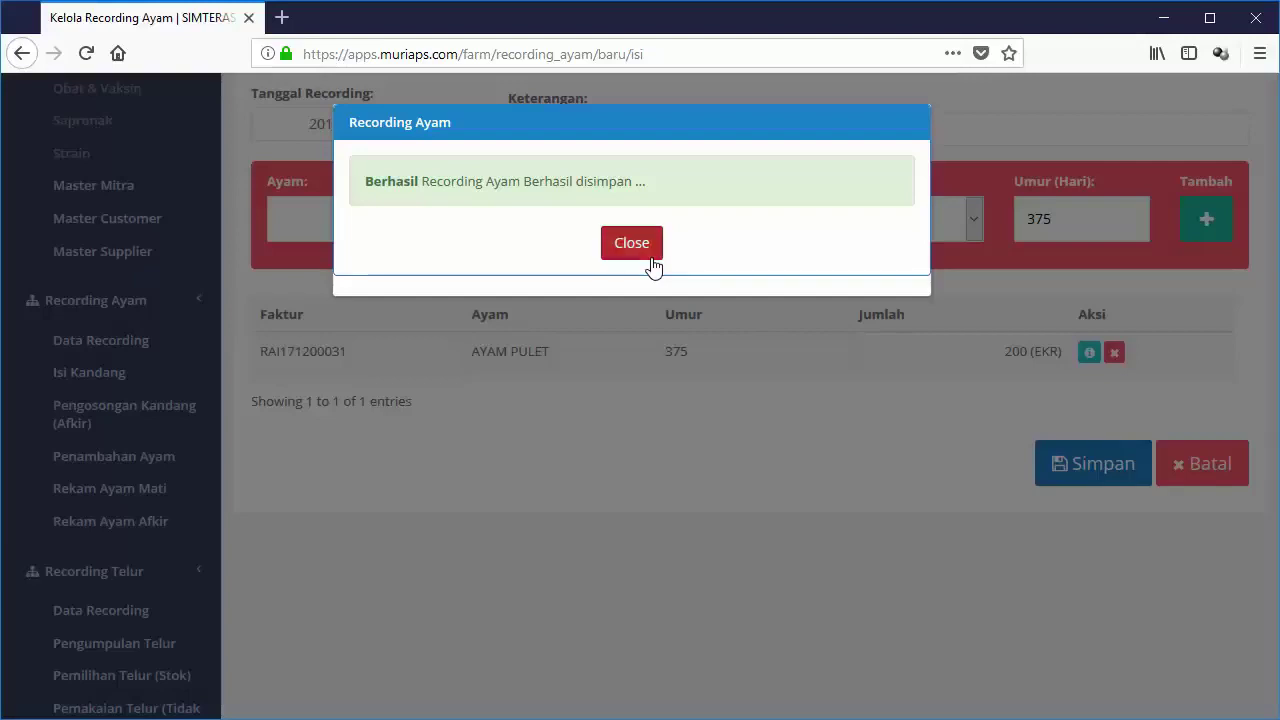